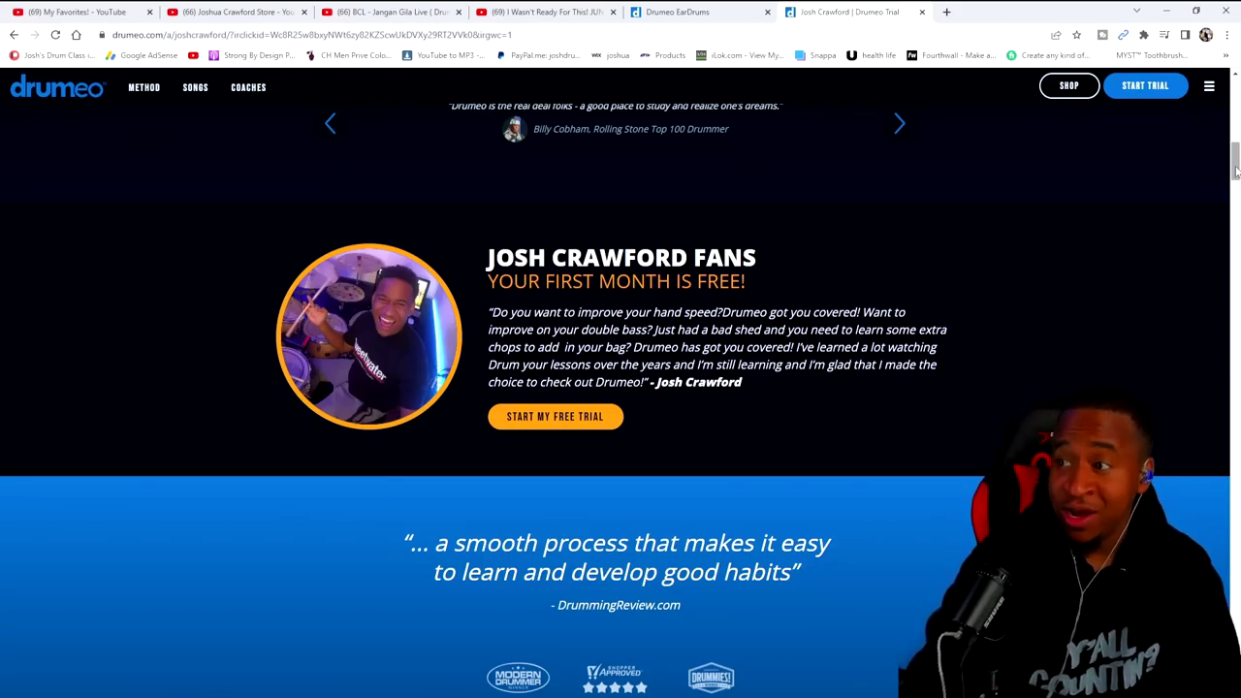
mouse_move(1235, 171)
mouse_down()
mouse_move(1215, 354)
mouse_move(1177, 459)
mouse_move(1236, 490)
mouse_up()
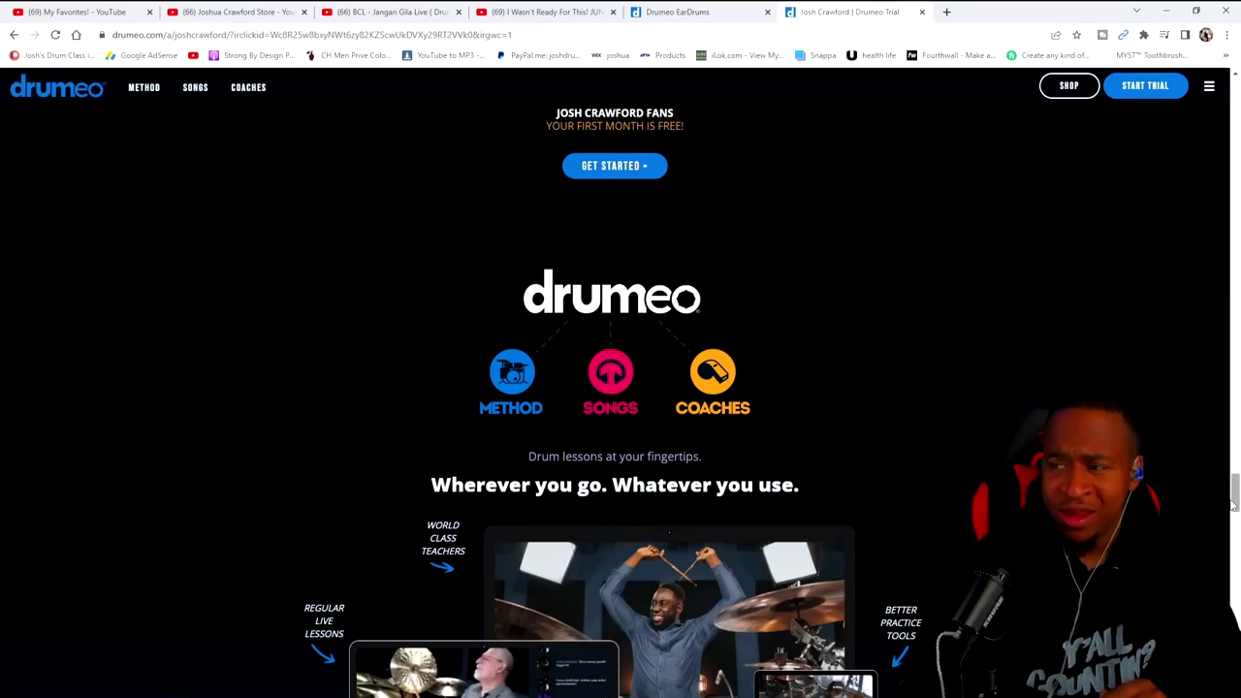
drag(1233, 504, 1235, 442)
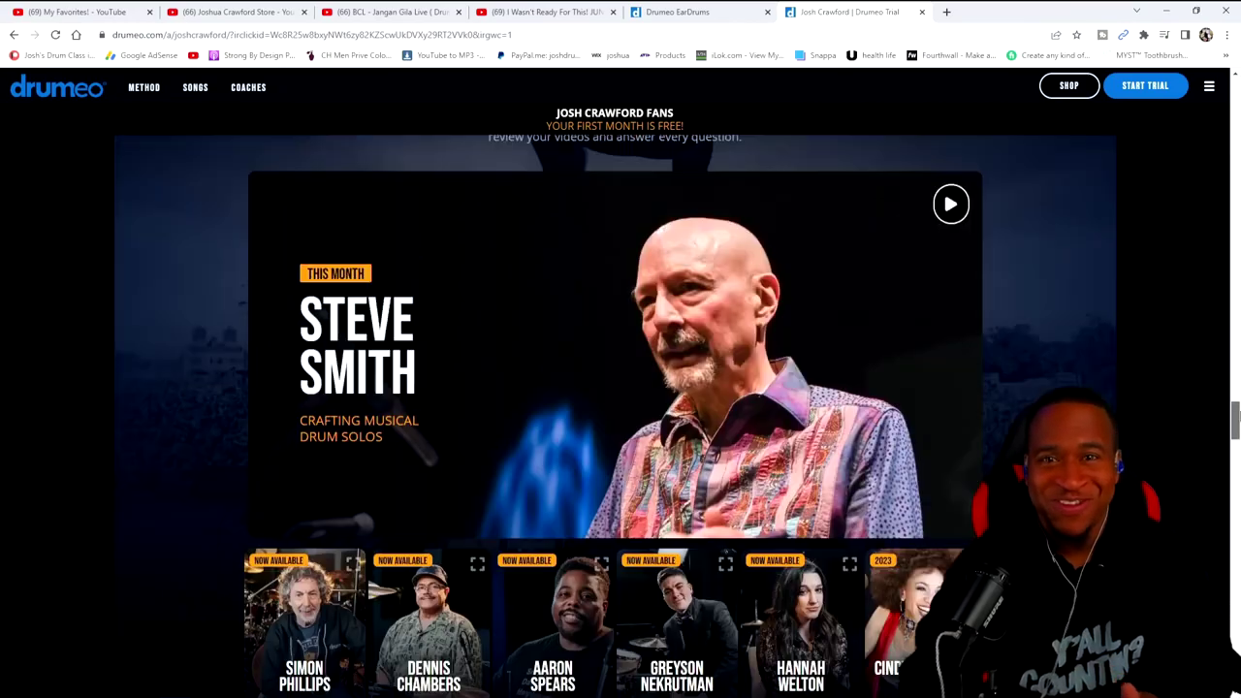
drag(1234, 441, 1234, 97)
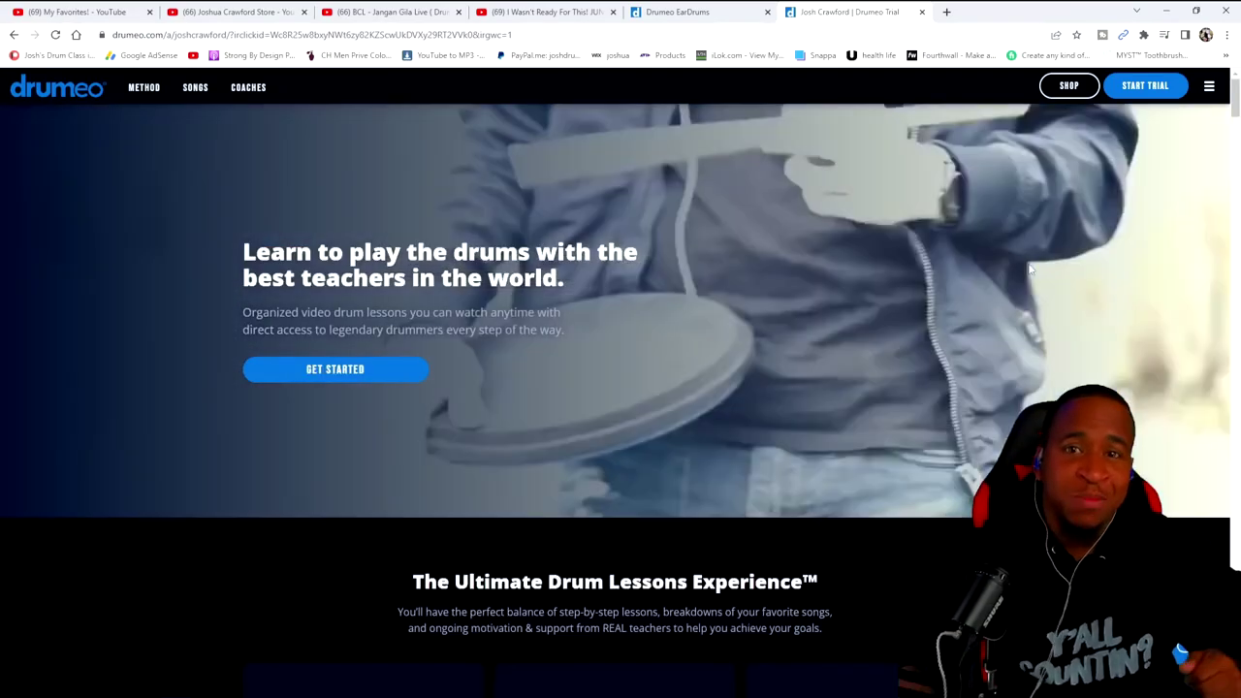